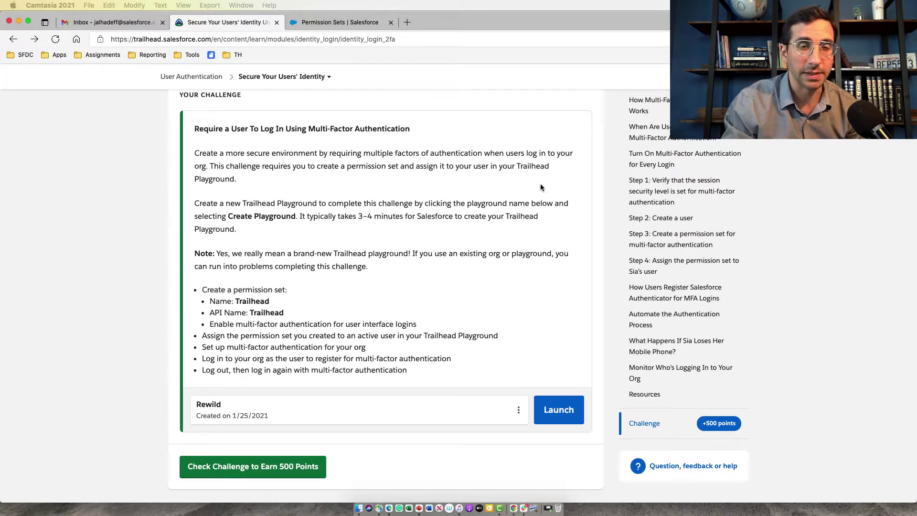
- Compare the Trailhead permission set with the challenge's required set name and multi-factor authentication requirement
scroll(473, 222, "down", 2)
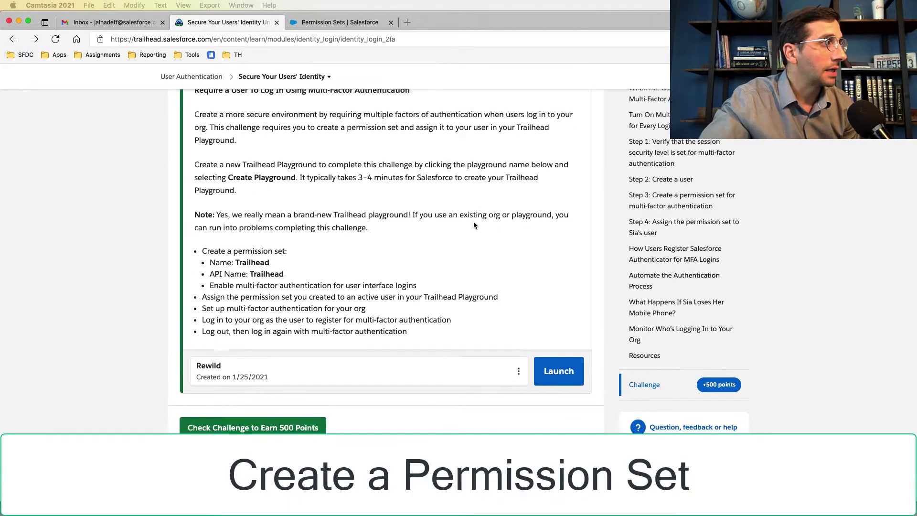
triple_click(272, 266)
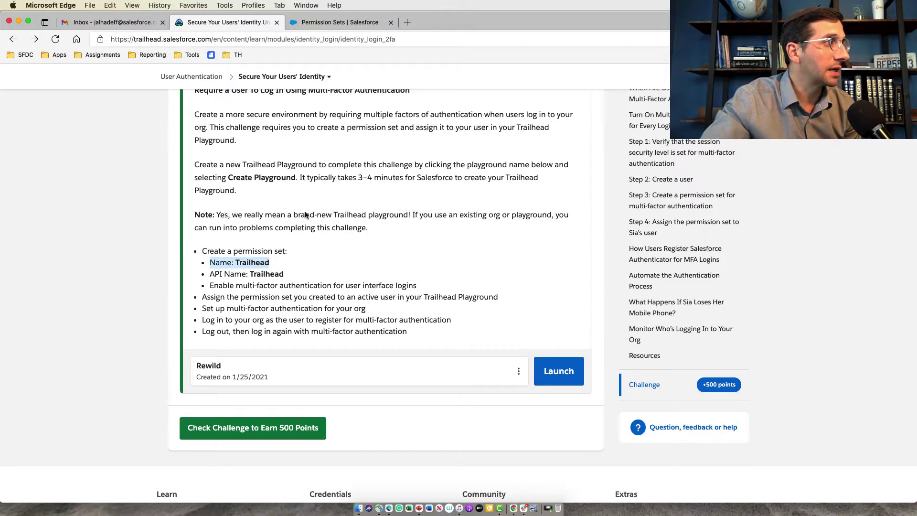
left_click(354, 22)
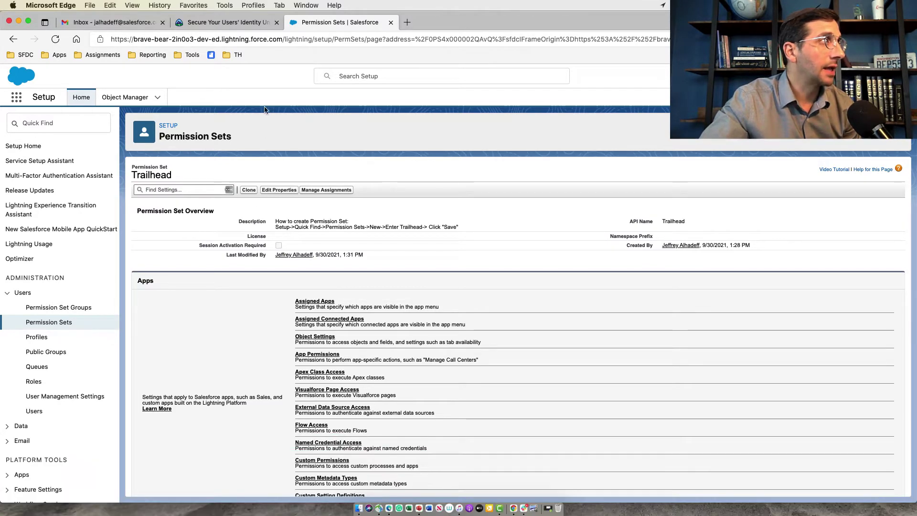
key("ctrl+shift+Tab")
triple_click(268, 287)
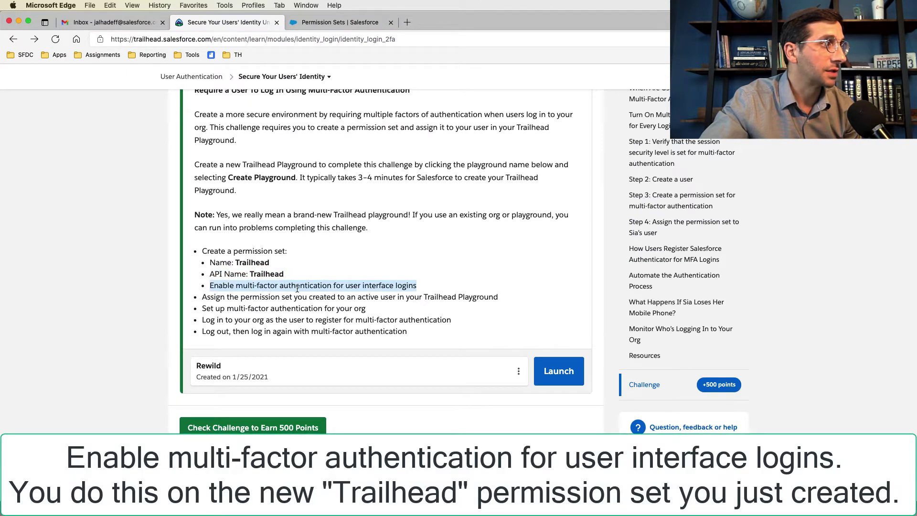
key("ctrl+Tab")
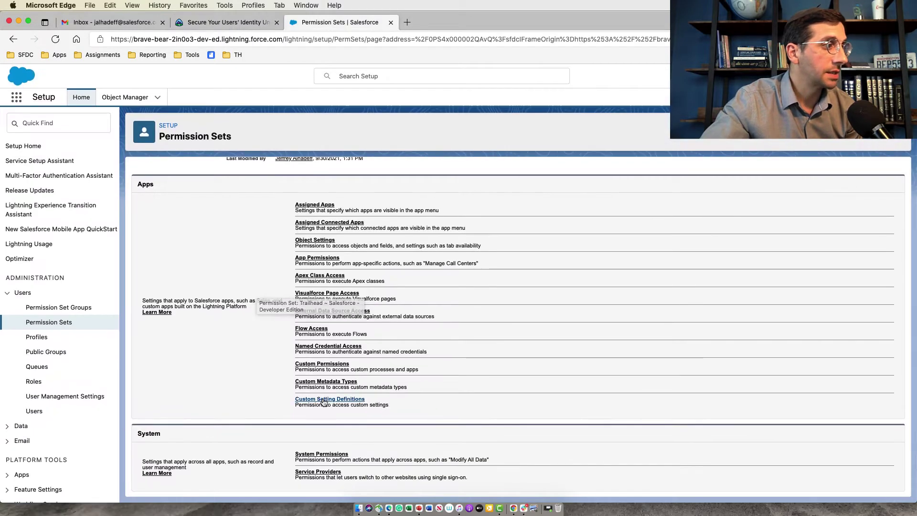
- Turn on Multi-Factor Authentication for User Interface Logins in Trailhead's system permissions and confirm saving
left_click(327, 455)
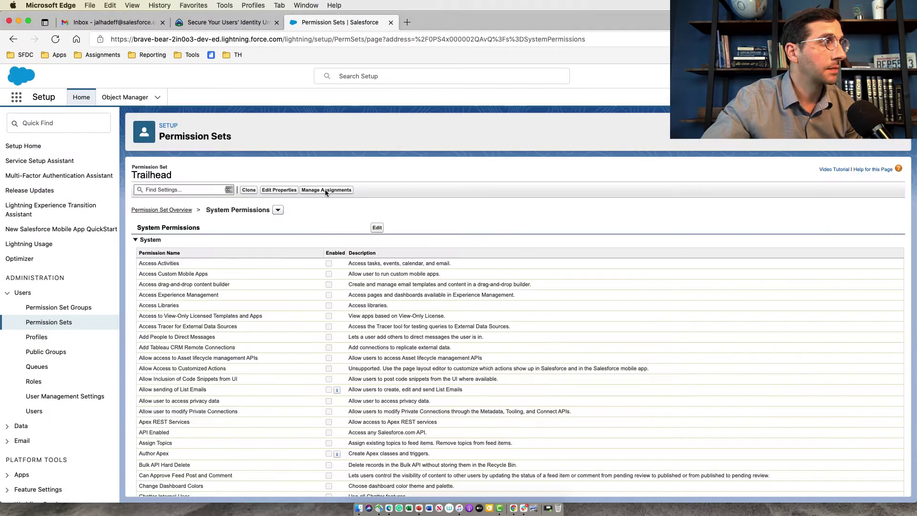
left_click(376, 229)
scroll(418, 301, "down", 3)
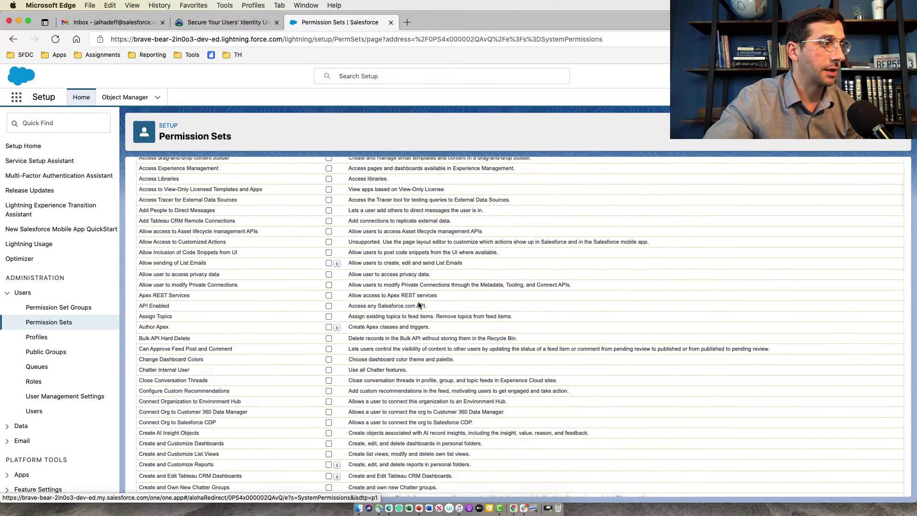
scroll(418, 304, "down", 12)
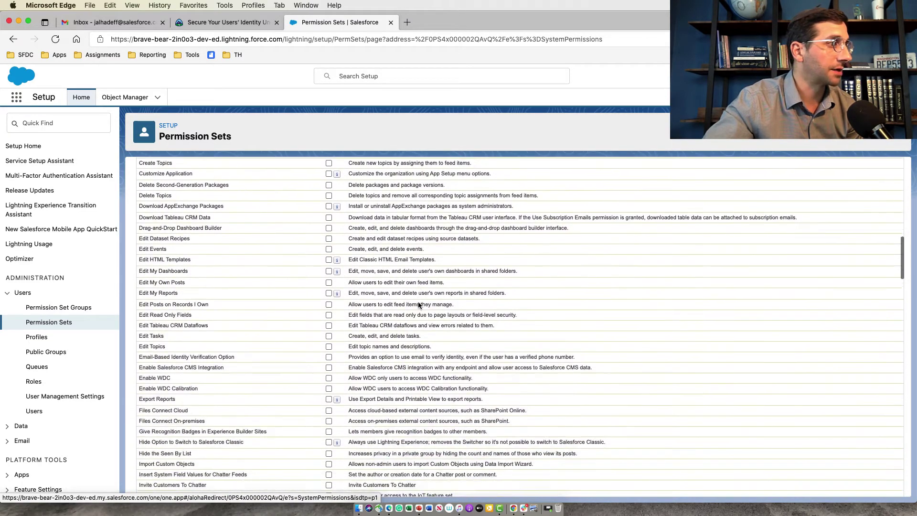
scroll(418, 304, "down", 15)
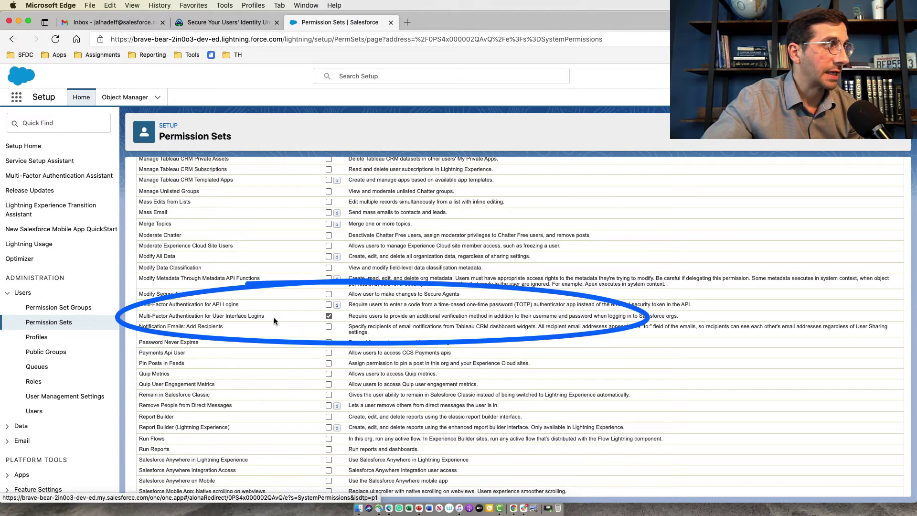
scroll(275, 318, "up", 15)
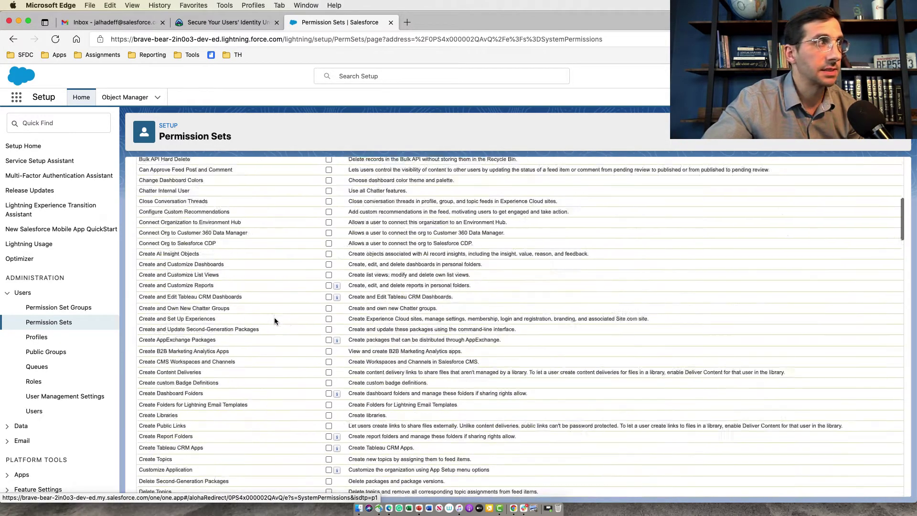
scroll(274, 317, "up", 6)
left_click(378, 228)
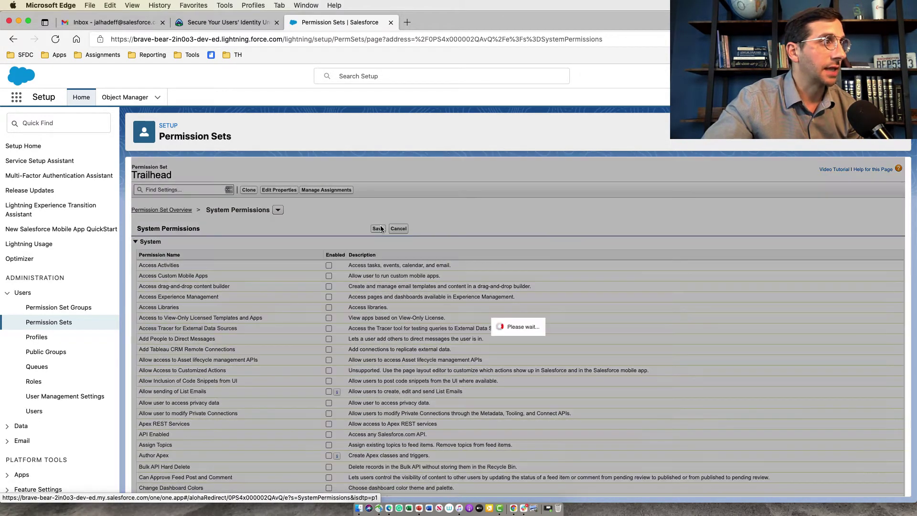
left_click(254, 24)
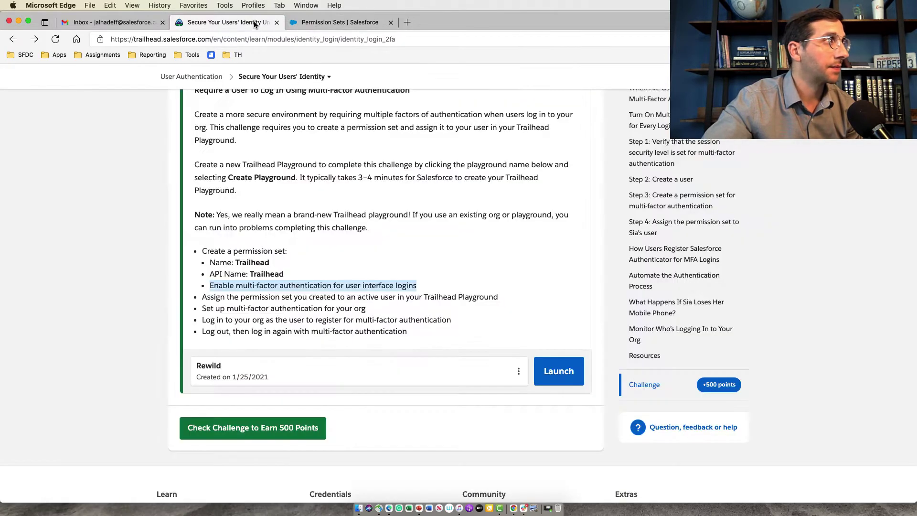
left_click(334, 23)
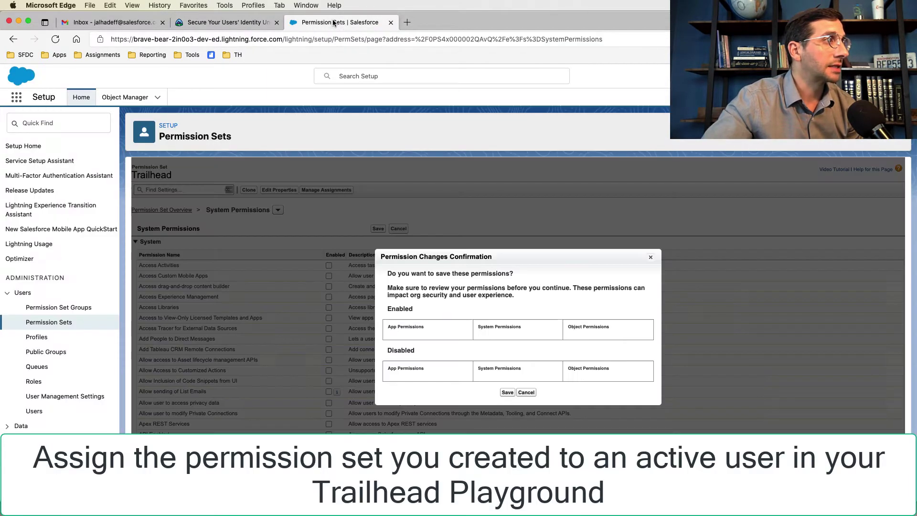
left_click(507, 392)
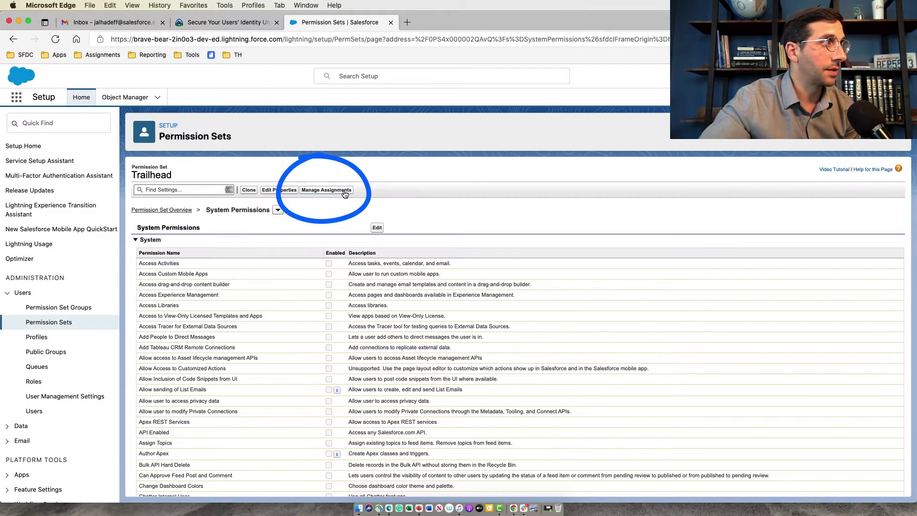
- Open Manage Assignments for Trailhead and confirm the active System Administrator user already holds it
left_click(343, 190)
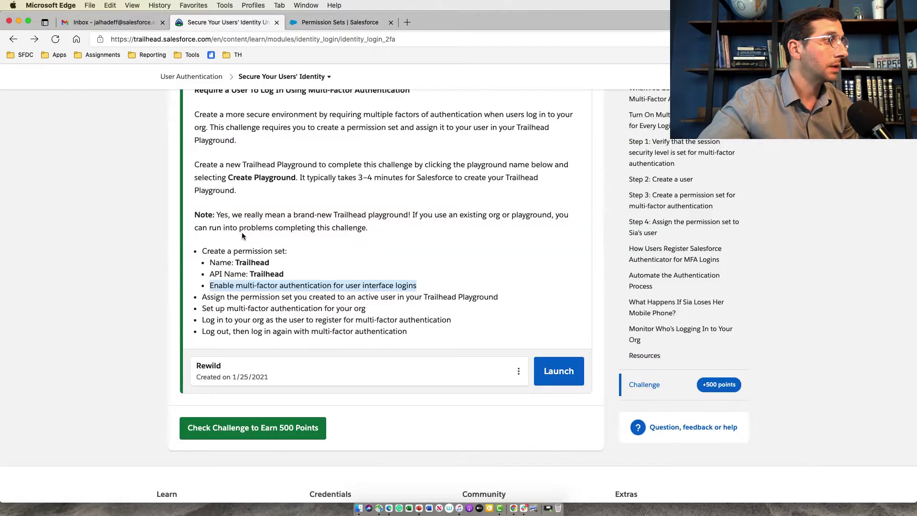
key("ctrl+shift+Tab")
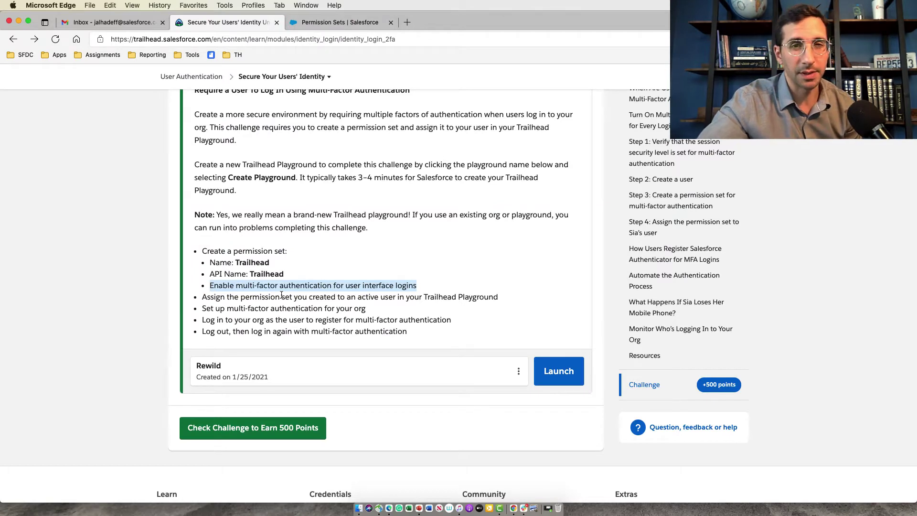
triple_click(276, 309)
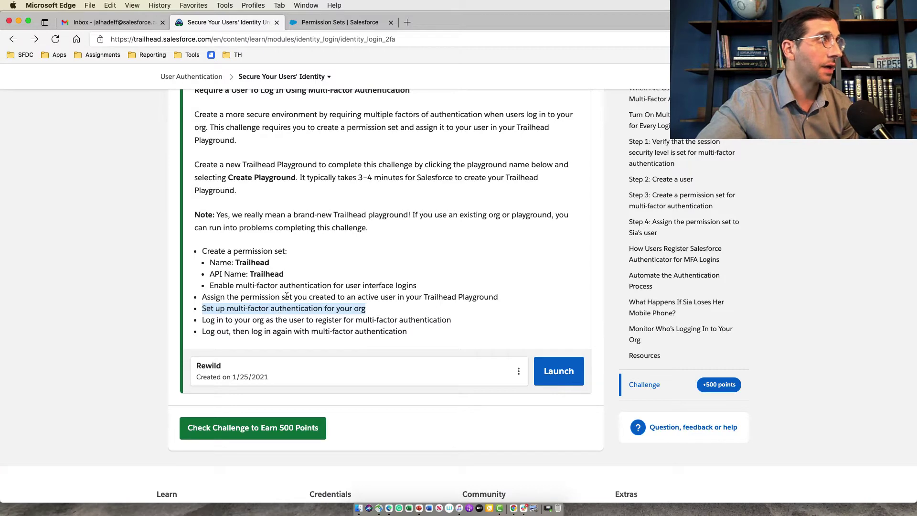
left_click(337, 22)
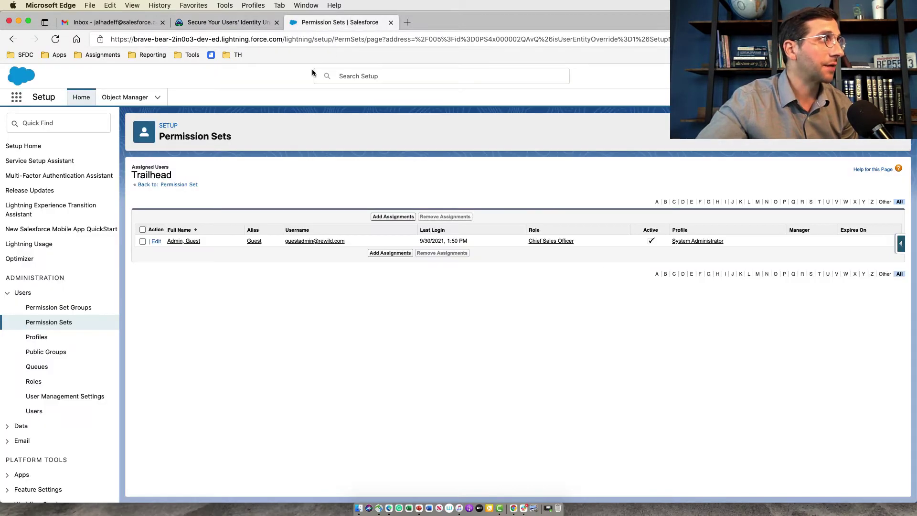
- Check in Session Settings that Multi-Factor Authentication is listed under High Assurance session security levels
left_click(210, 55)
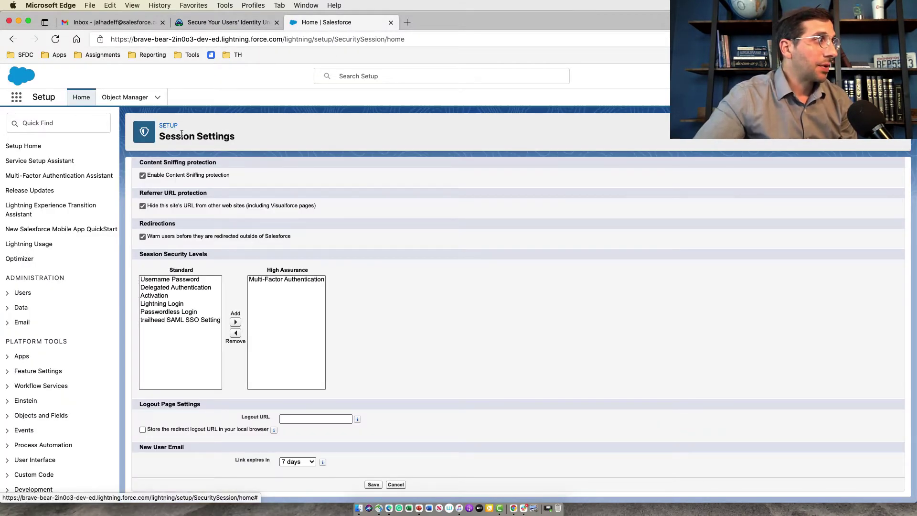
left_click(267, 280)
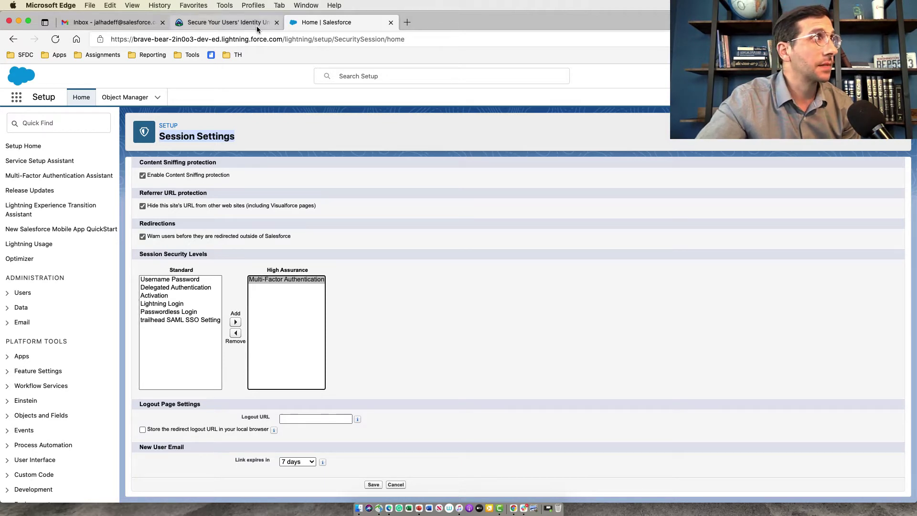
left_click(243, 24)
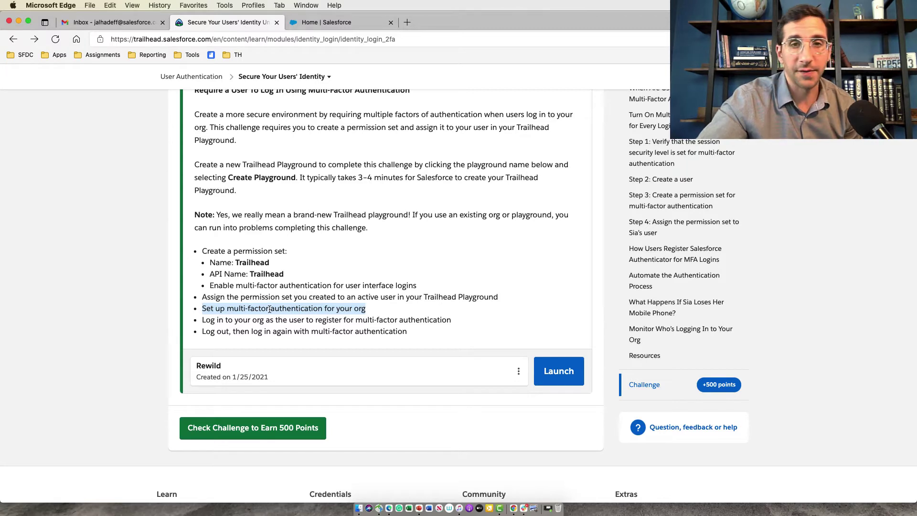
left_click(357, 25)
left_click(89, 123)
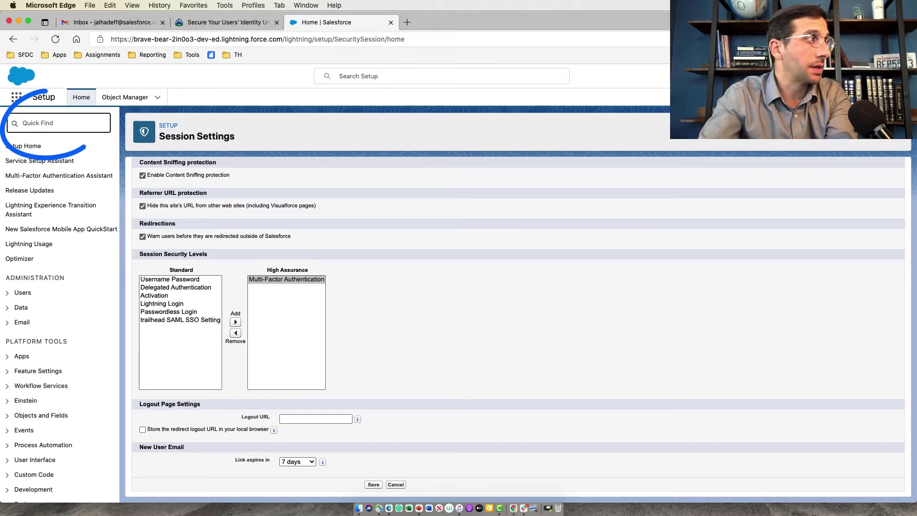
- Filter Quick Find with 'users' and open the All Users list
type("us")
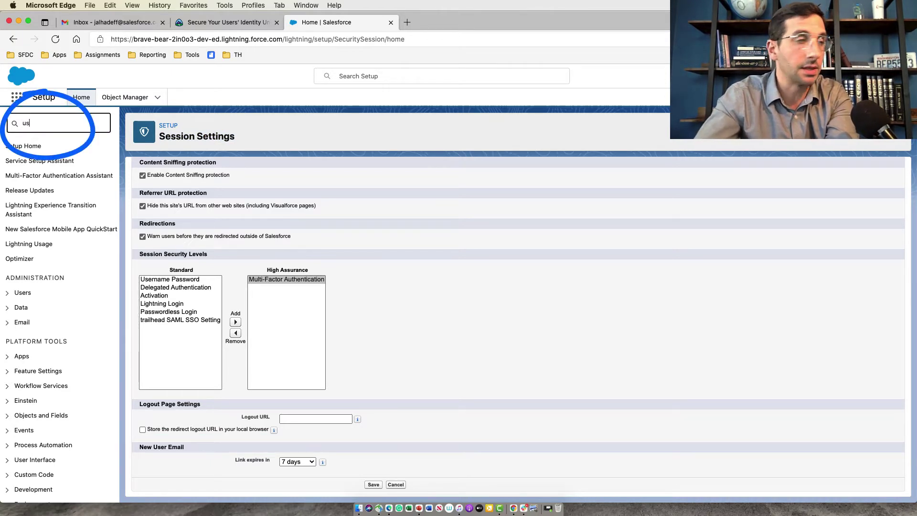
type("ers")
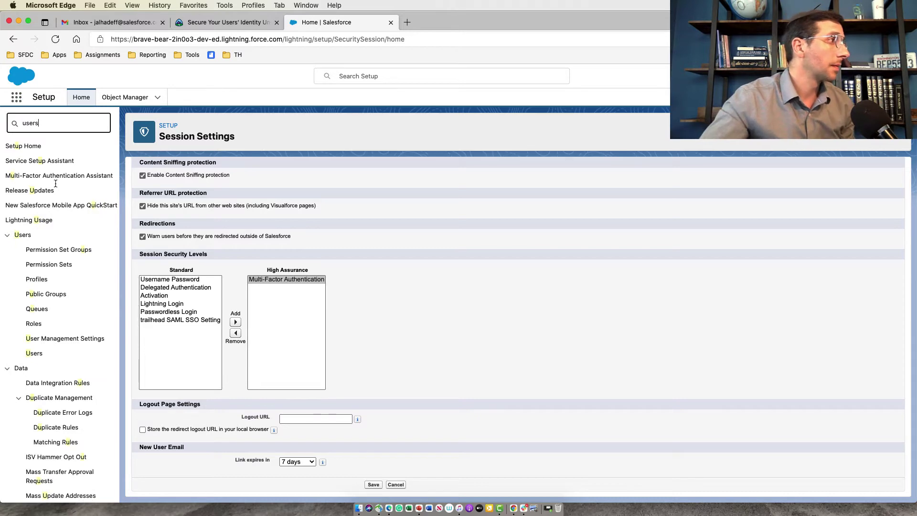
left_click(36, 267)
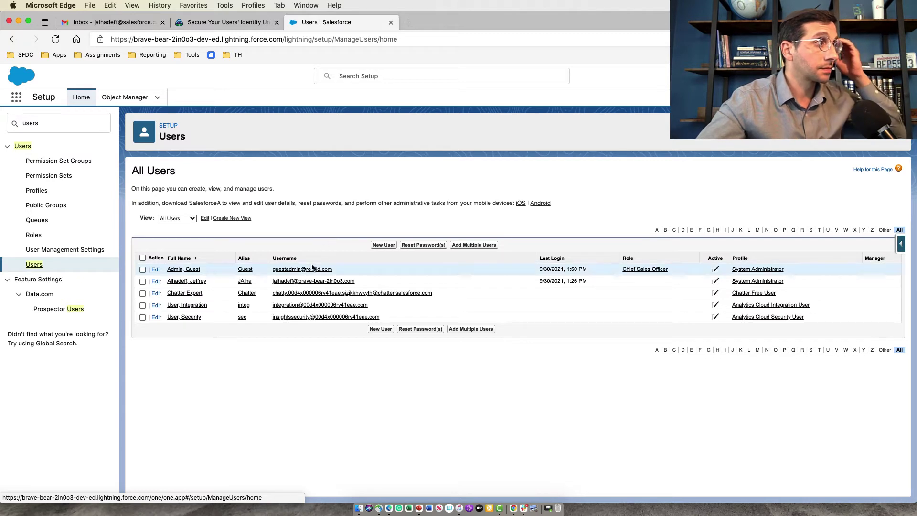
- Reset the guest admin user's password so a new-password email is sent
left_click(143, 269)
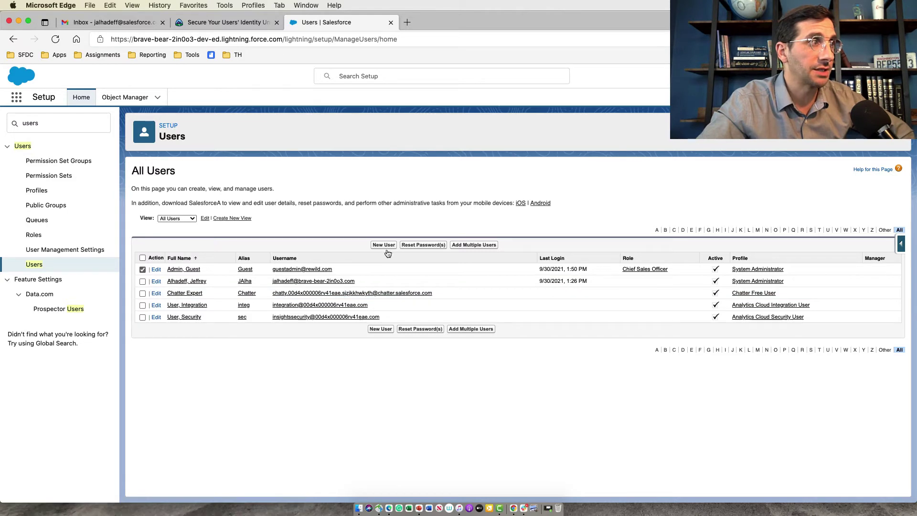
left_click(417, 246)
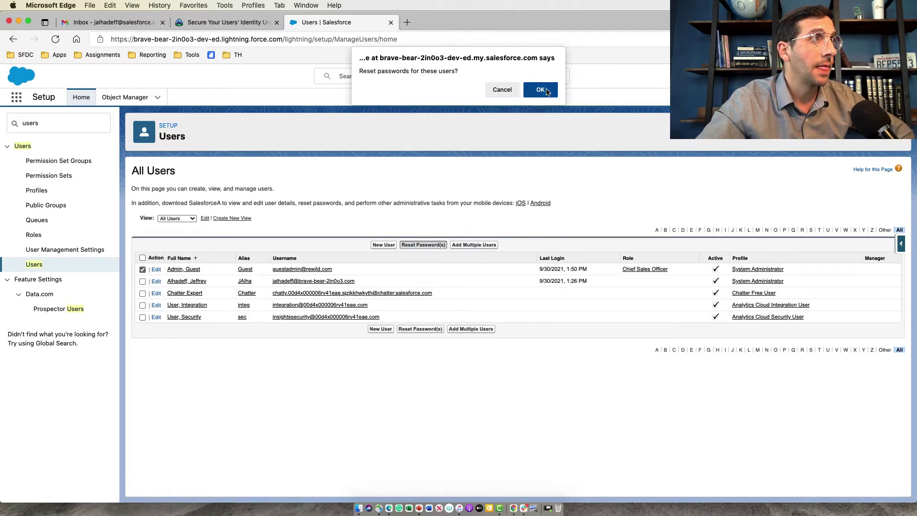
left_click(541, 90)
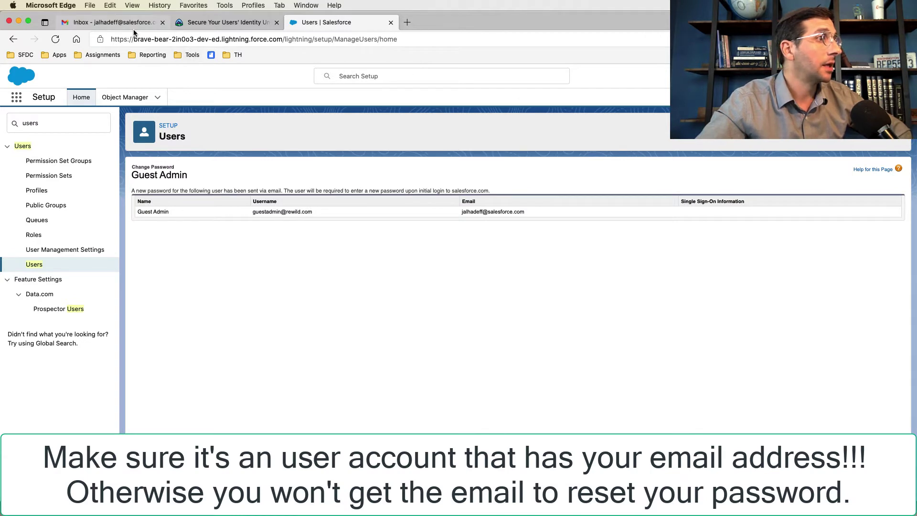
- Open the password-reset email in Gmail and launch its reset link in a private window
left_click(115, 24)
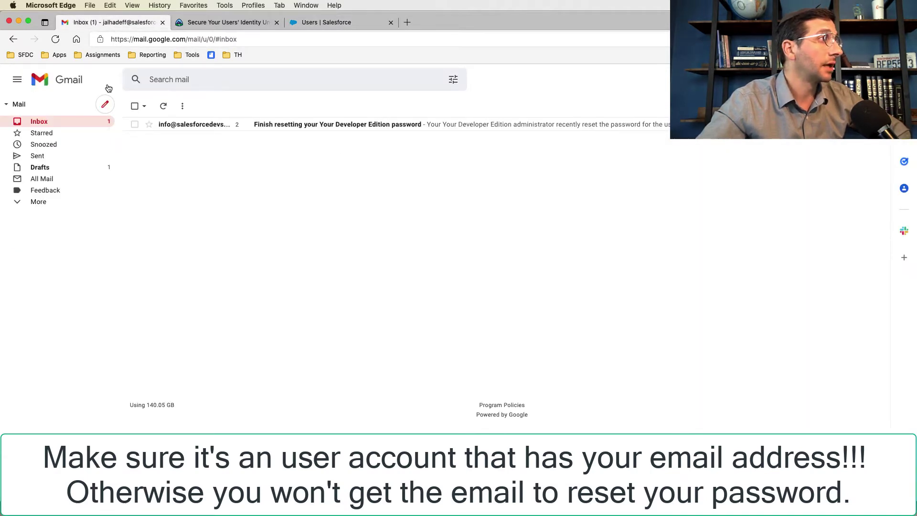
left_click(199, 125)
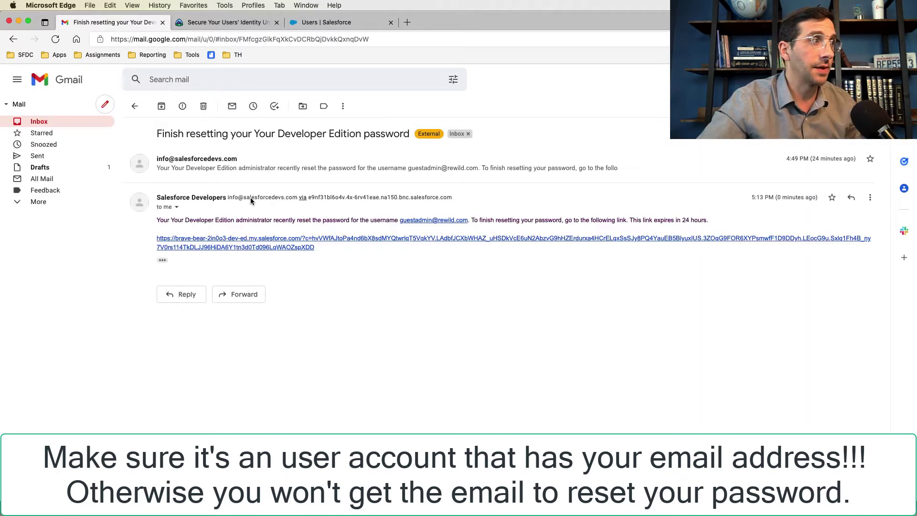
left_click(269, 246)
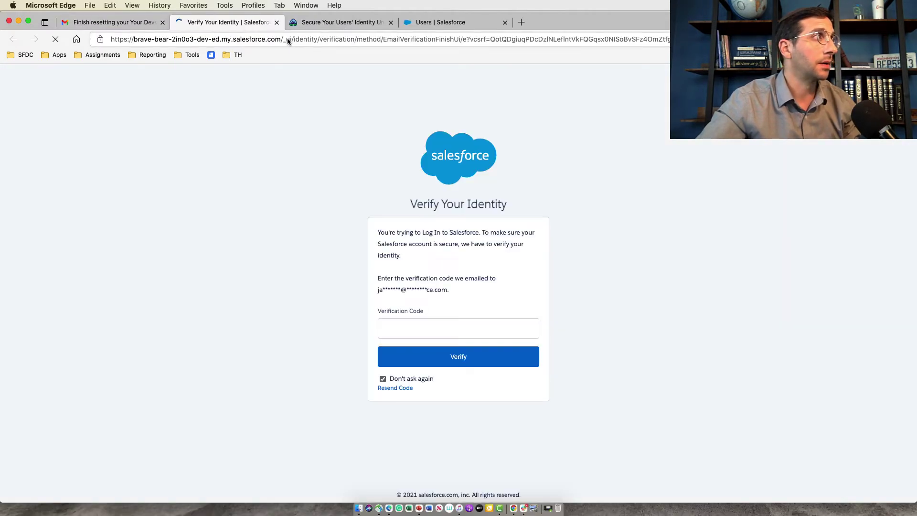
left_click(277, 22)
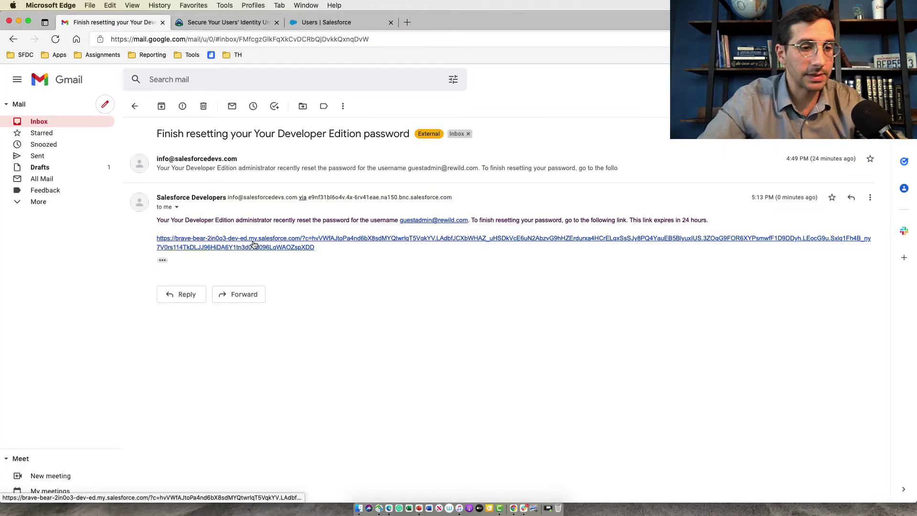
right_click(254, 244)
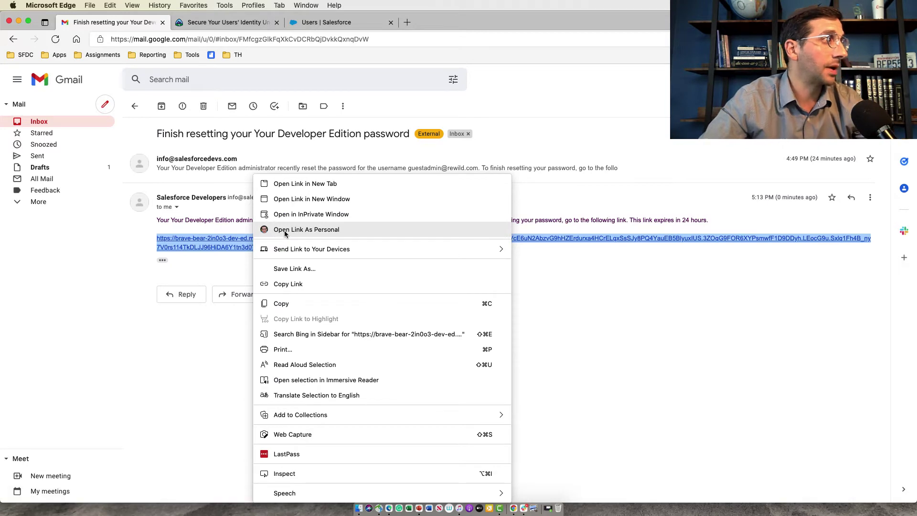
left_click(291, 215)
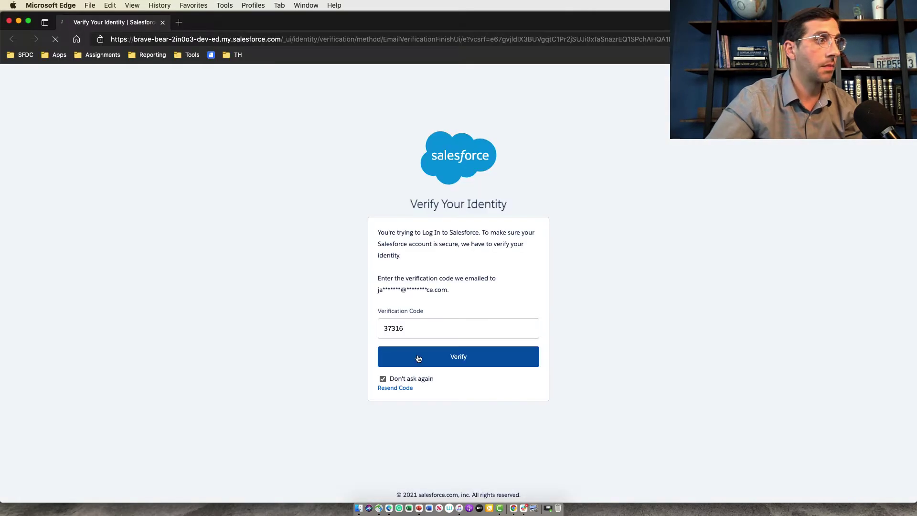
- Verify with the emailed code and set the guest admin's new password in both fields
left_click(417, 358)
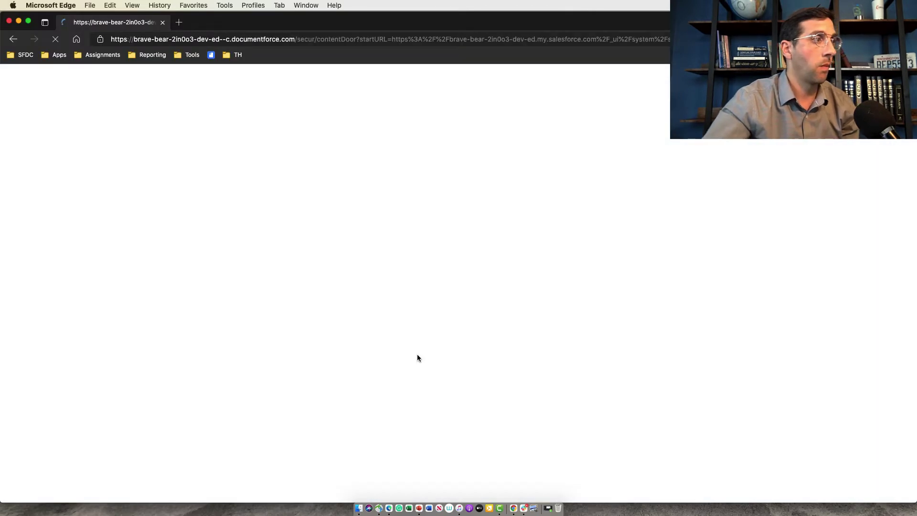
type("1a")
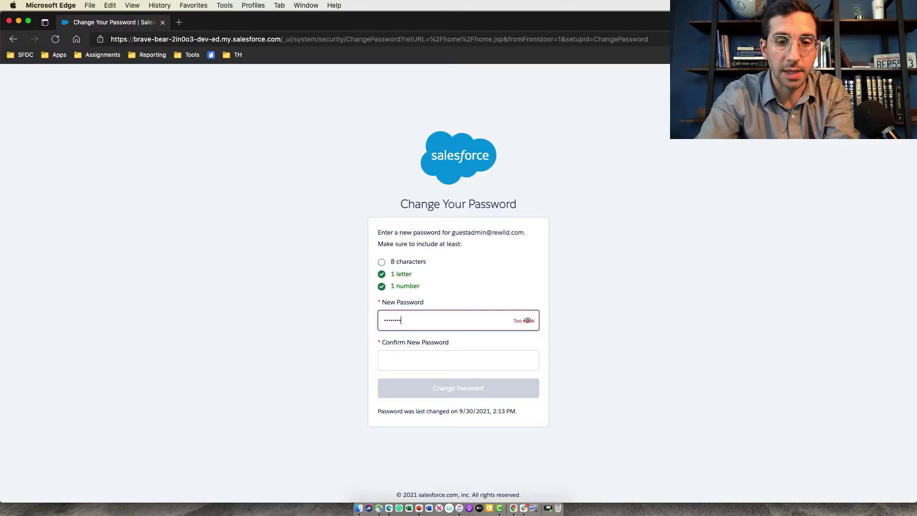
type("••")
left_click(458, 360)
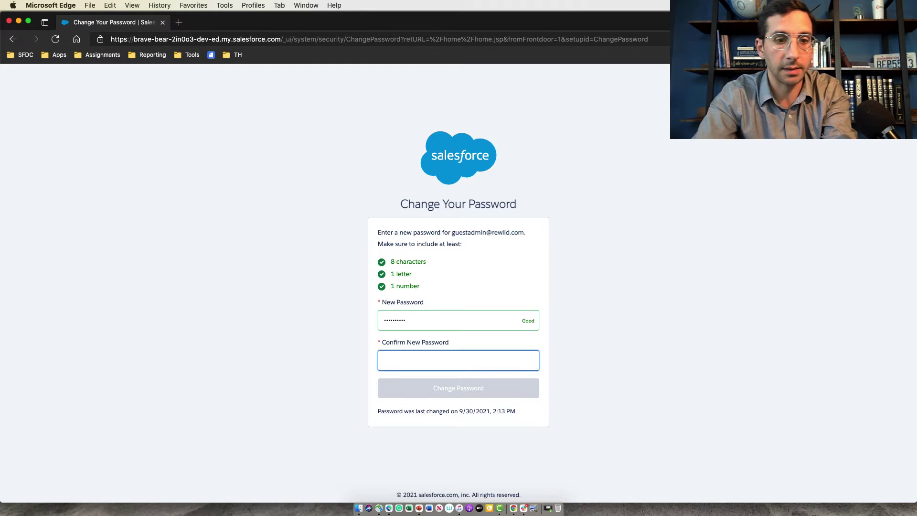
type("••••••••••")
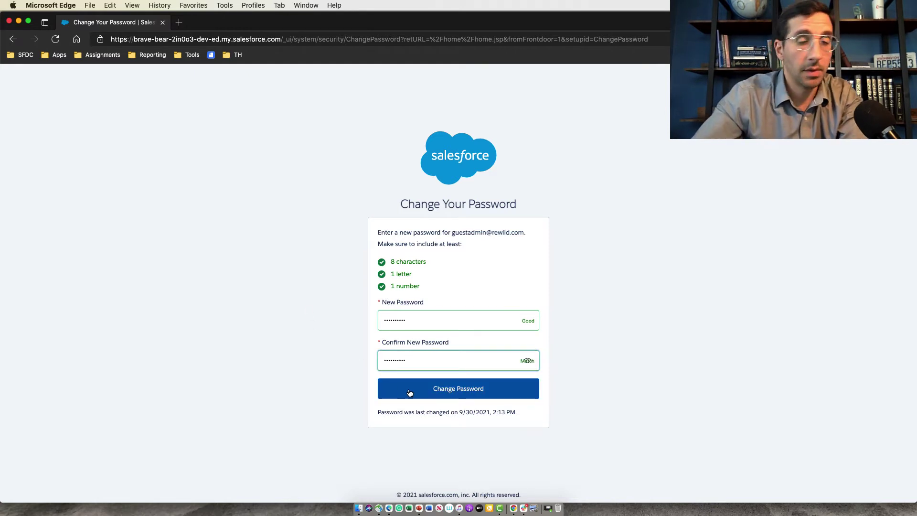
left_click(414, 391)
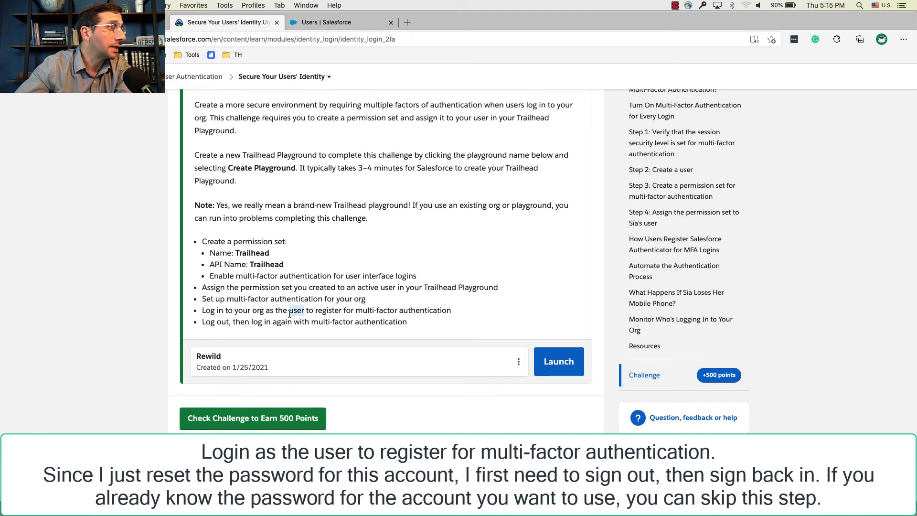
triple_click(290, 311)
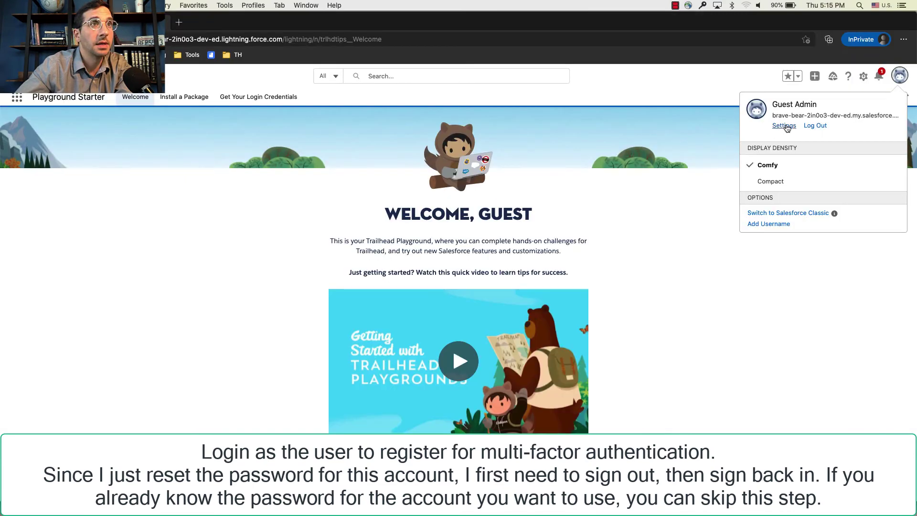
- Log out and log back in as the guest admin with the new password
left_click(812, 126)
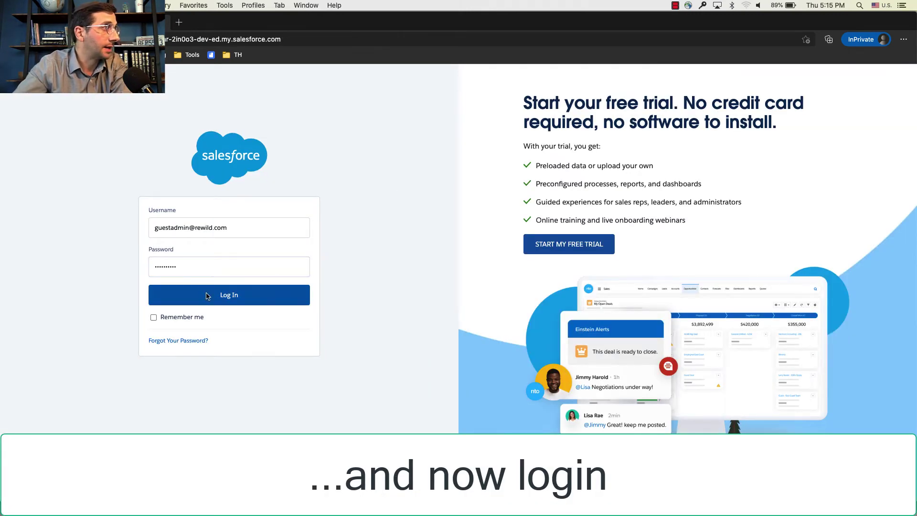
left_click(206, 293)
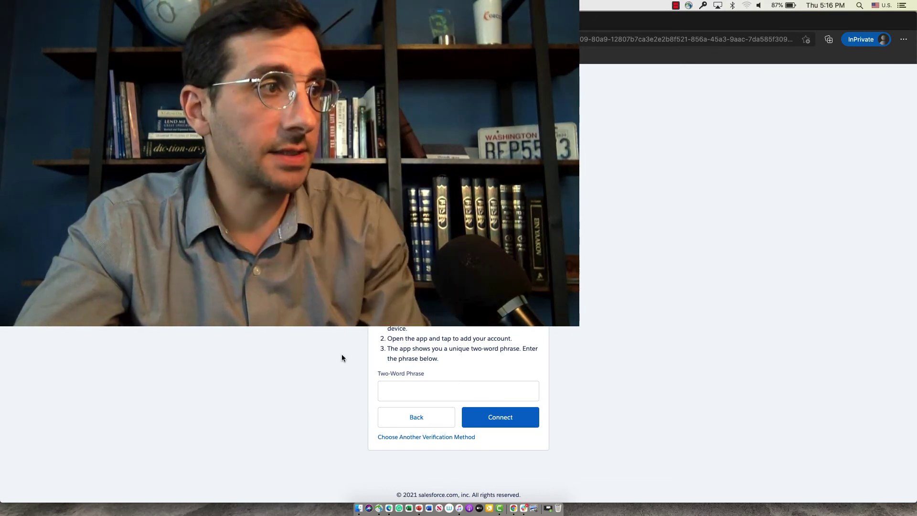
- Enter the Authenticator app's two-word phrase and connect it to the guest admin account
left_click(421, 396)
type("smart clip")
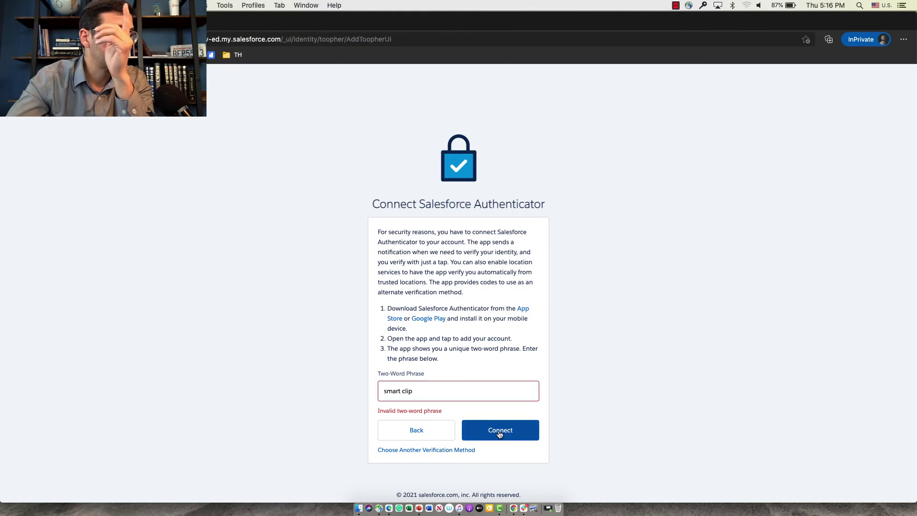
left_click(500, 430)
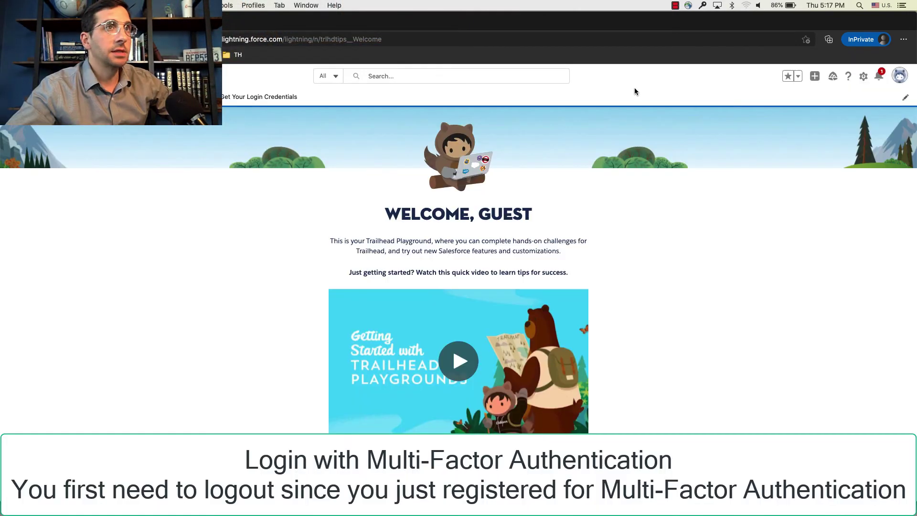
- Log out, log back in as the guest admin, skip Lightning Login, and run Check Challenge on Trailhead
left_click(897, 80)
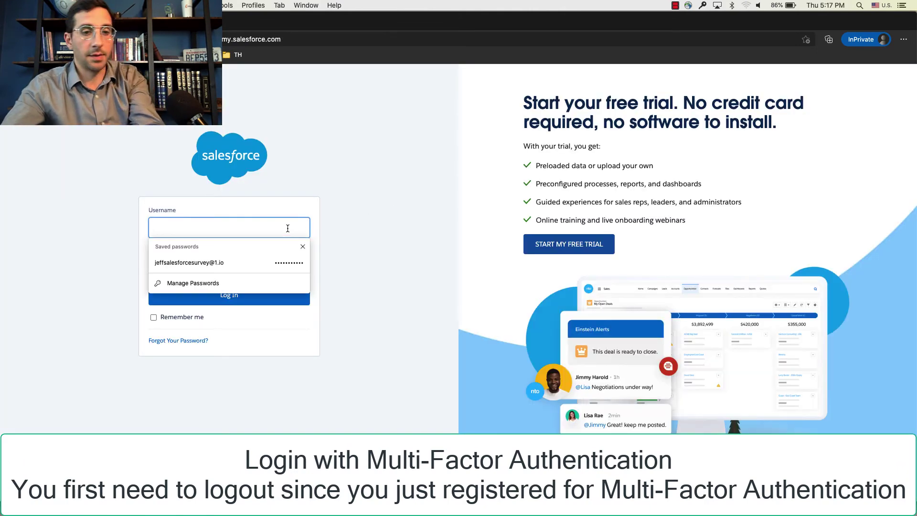
key("super+v")
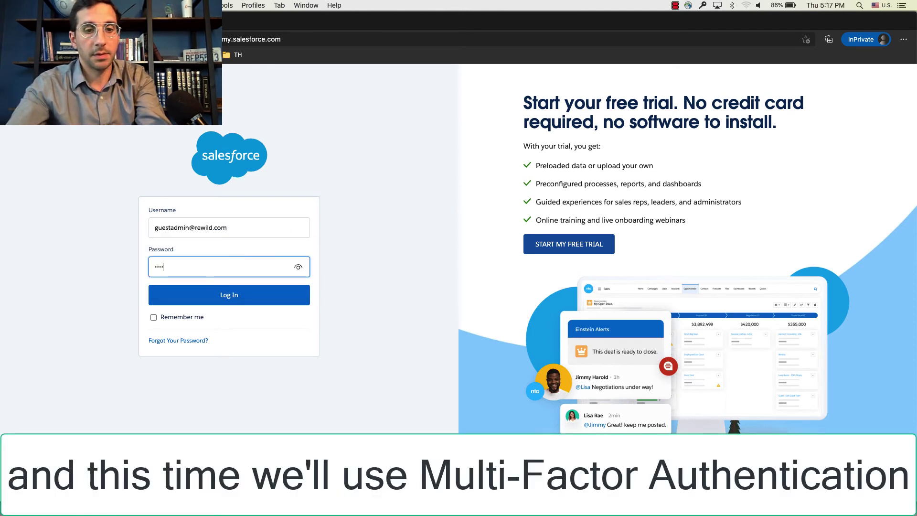
left_click(285, 300)
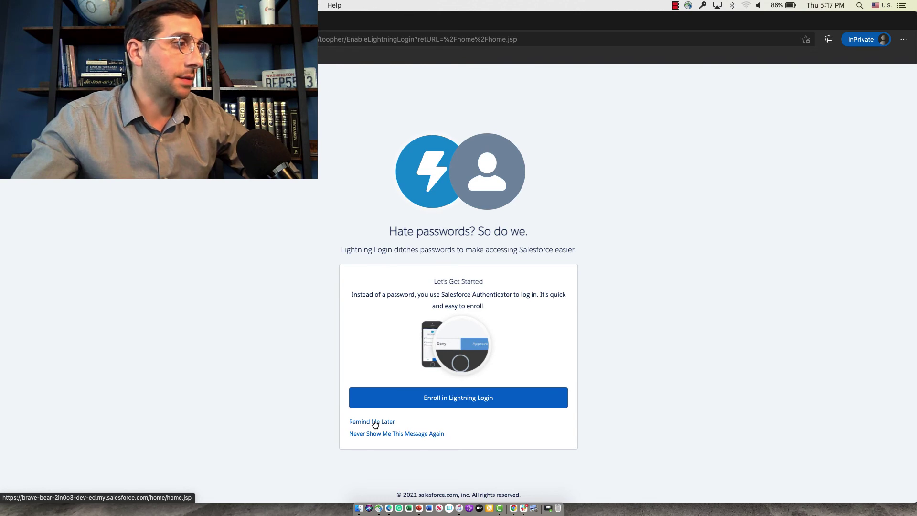
left_click(374, 423)
key("super+w")
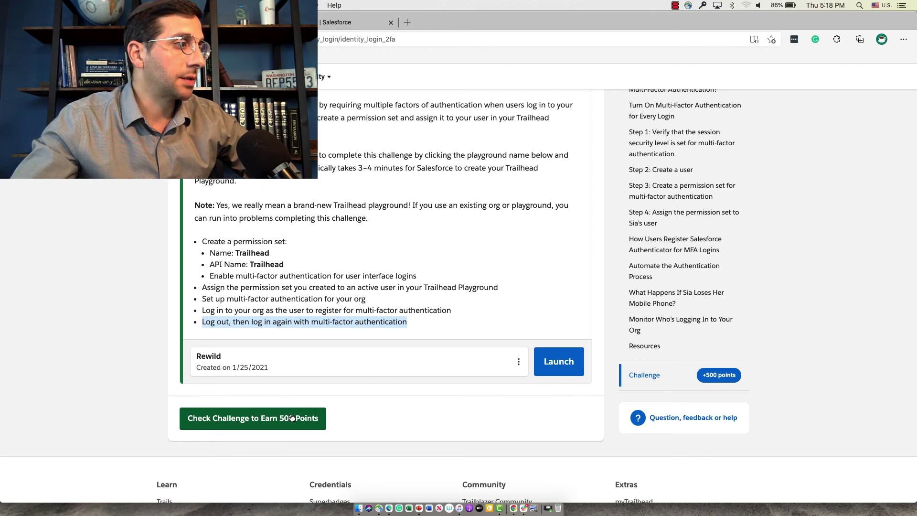
left_click(292, 417)
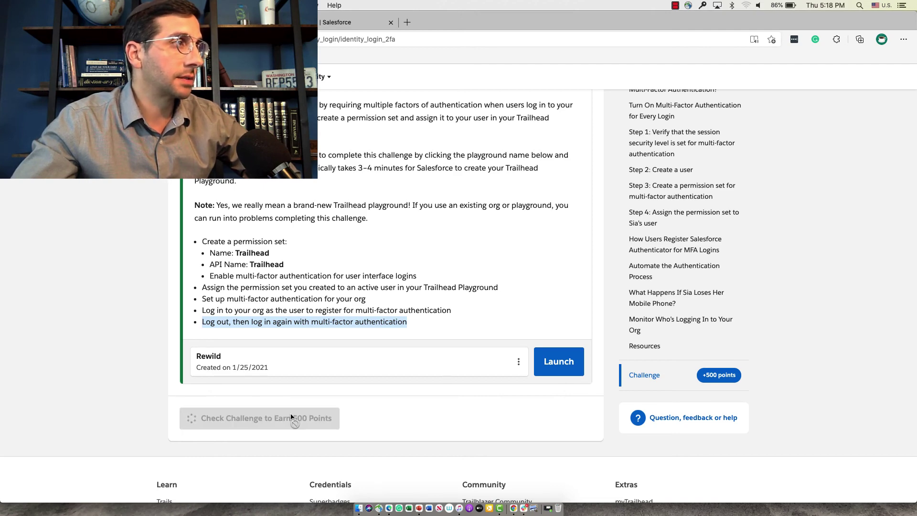